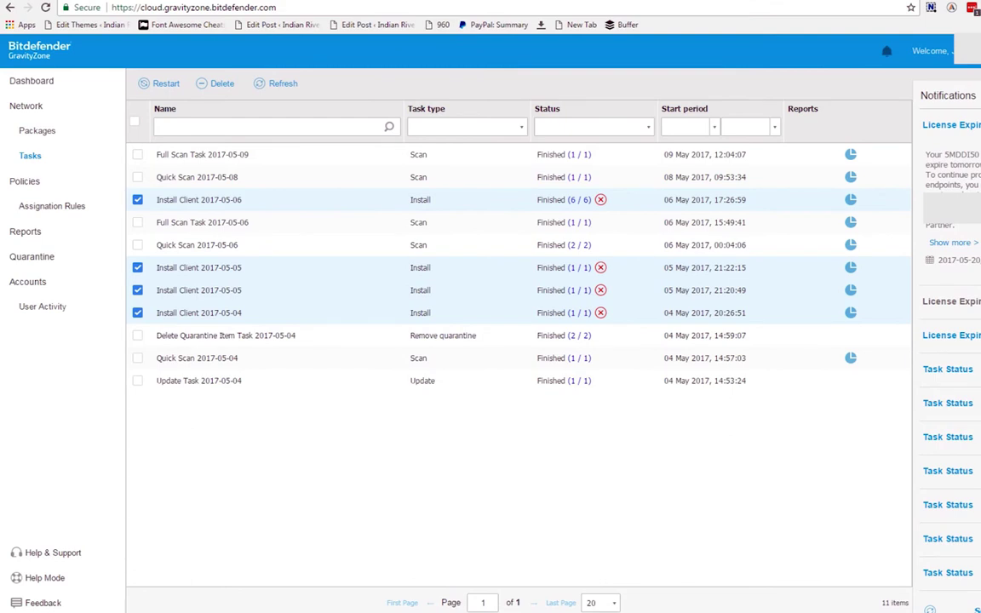
# Step: Open the Dashboard with its malware activity, malware status and endpoint protection portlets
pyautogui.click(33, 80)
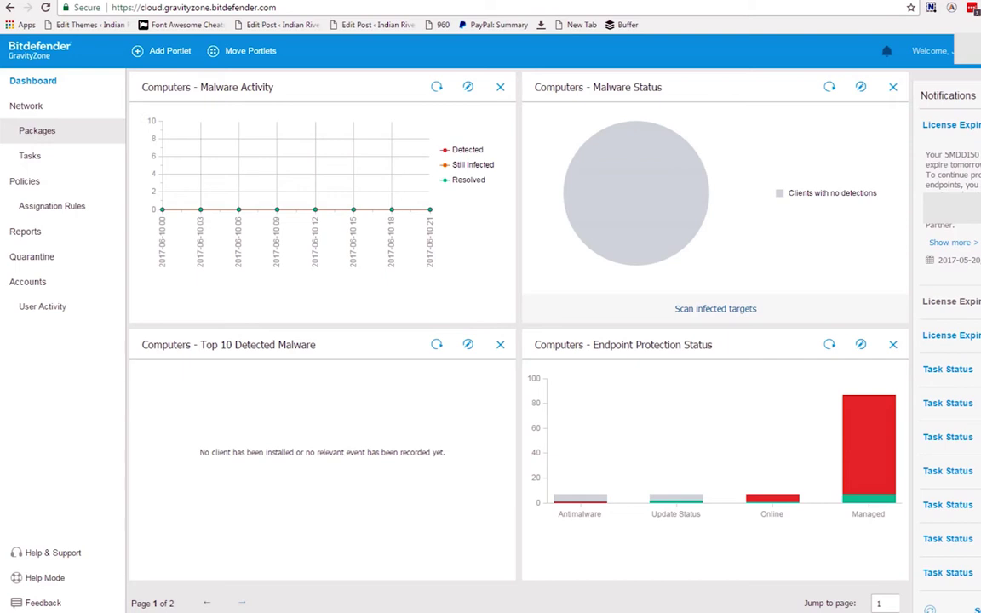
# Step: Check the download kits for the endpoint-with-relay package under Packages, then return to the Network computers list
pyautogui.click(37, 130)
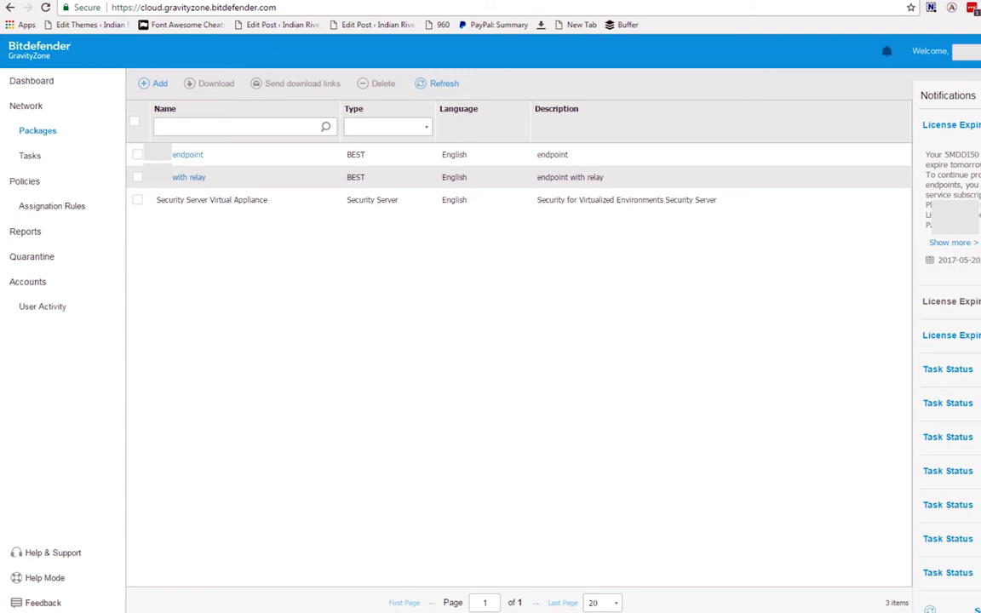
pyautogui.click(137, 177)
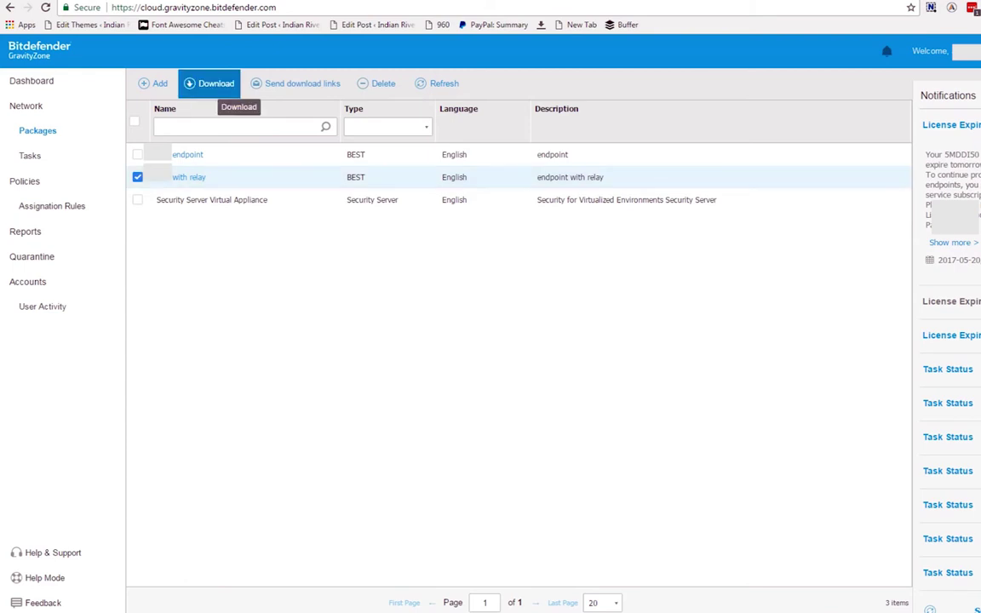
pyautogui.click(212, 84)
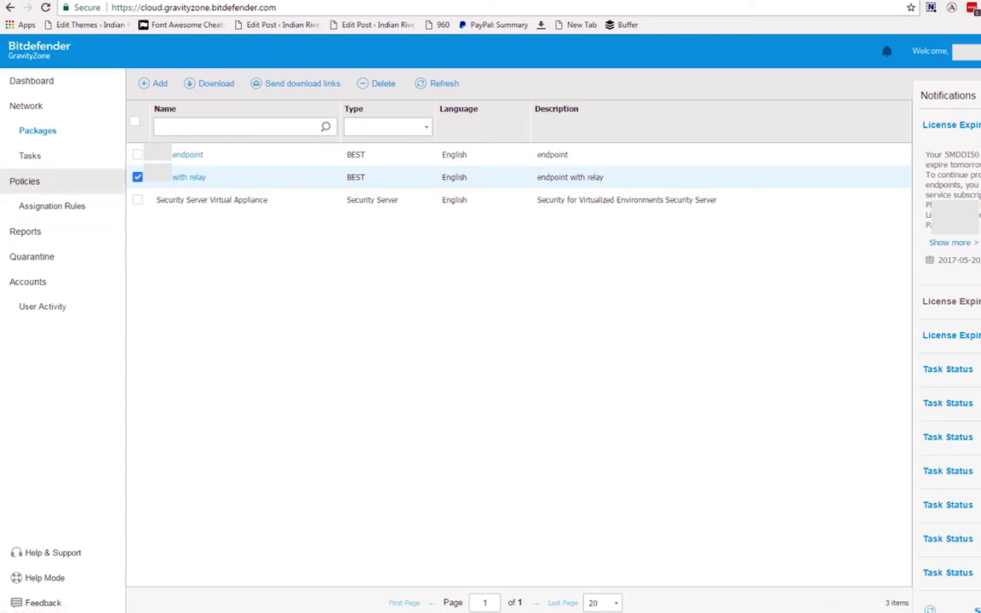
pyautogui.click(27, 106)
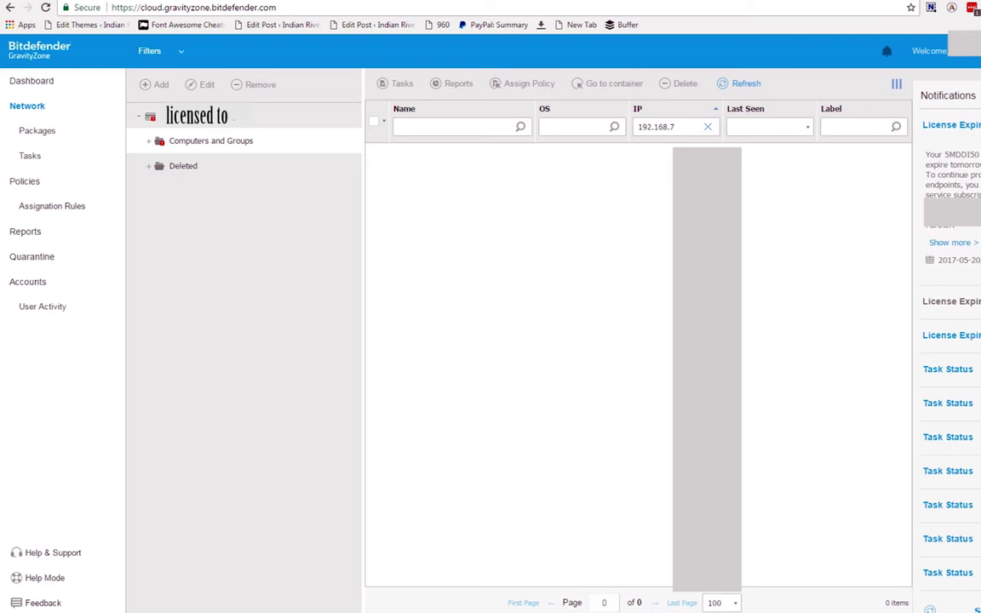
# Step: Review the 192.168.7 matches in Computers and Groups, then clear the IP filter to list all 87
pyautogui.click(216, 140)
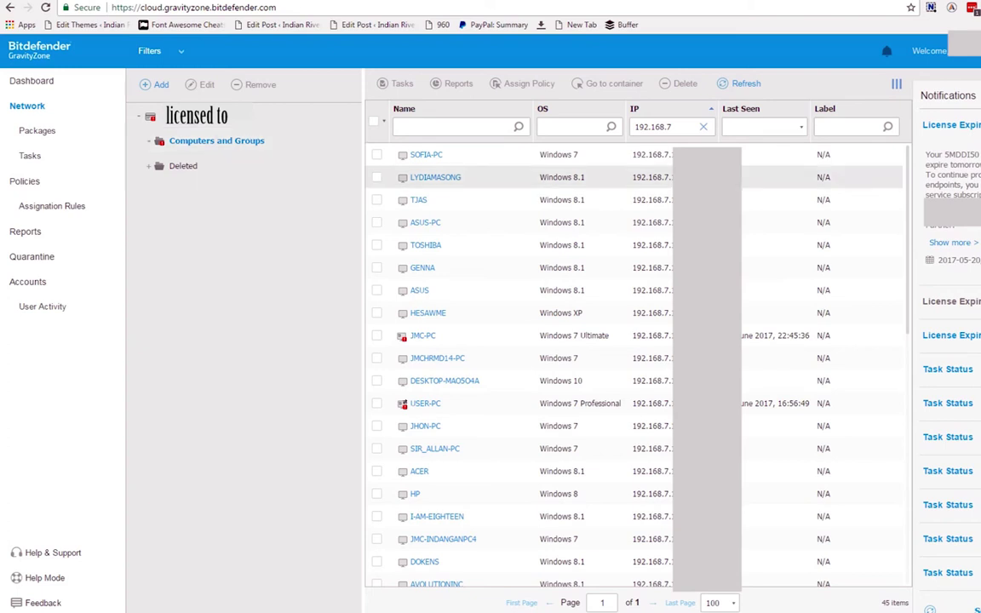
pyautogui.click(671, 127)
pyautogui.hotkey('ctrl', 'a')
pyautogui.press('End')
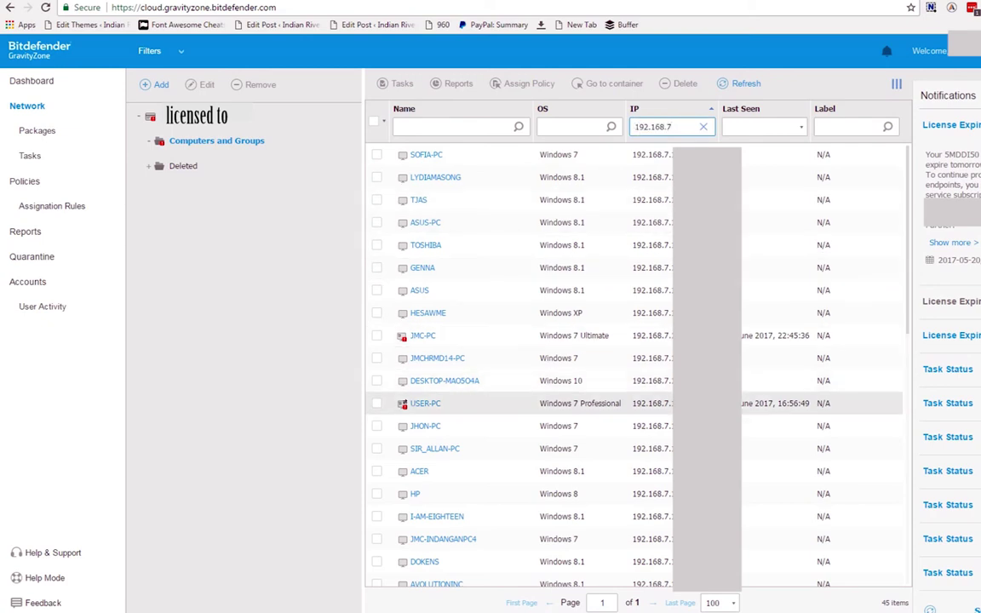
pyautogui.scroll(-6, 545, 366)
pyautogui.scroll(6, 545, 366)
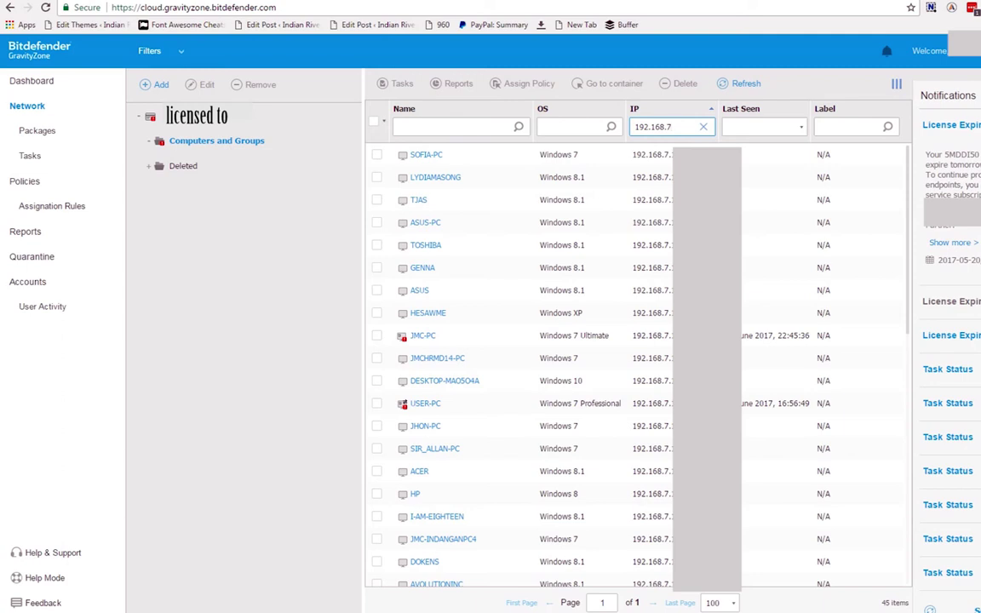
pyautogui.hotkey('ctrl', 'a')
pyautogui.press('BackSpace')
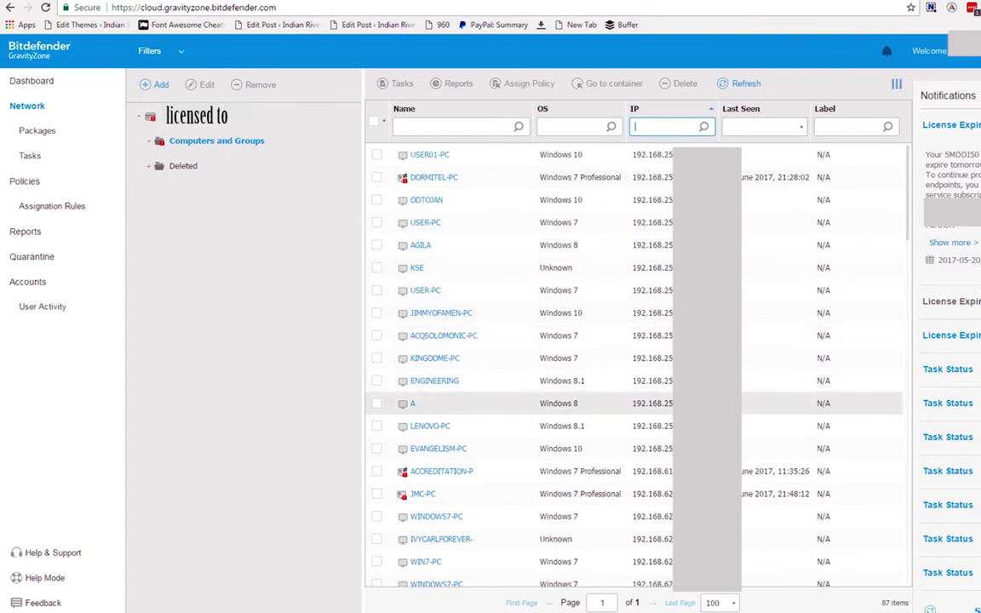
# Step: Tick the relay computers DORMITEL-PC and USER-PC in the computers table
pyautogui.scroll(-5, 634, 358)
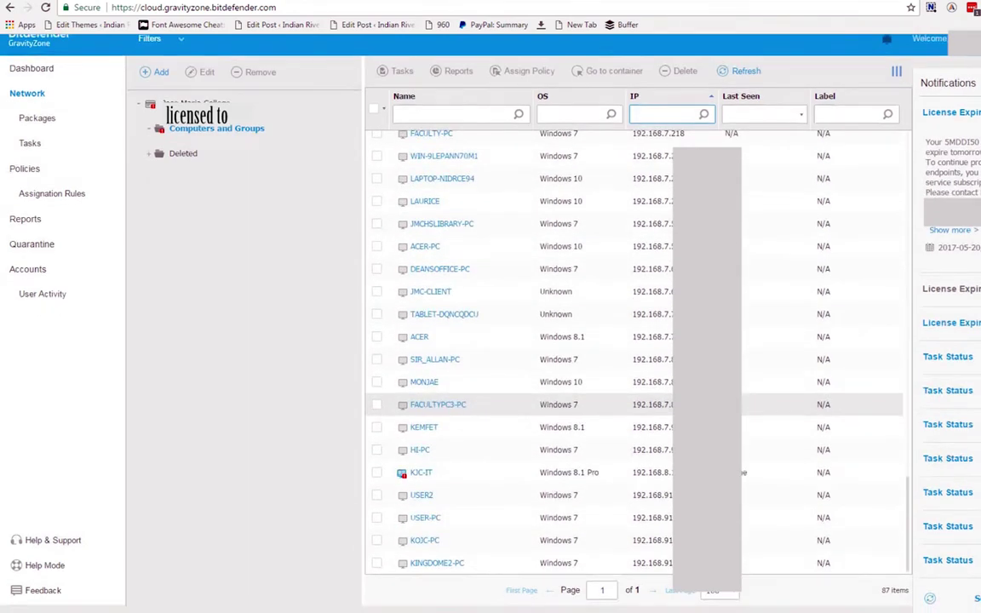
pyautogui.scroll(5, 635, 358)
pyautogui.scroll(5, 596, 403)
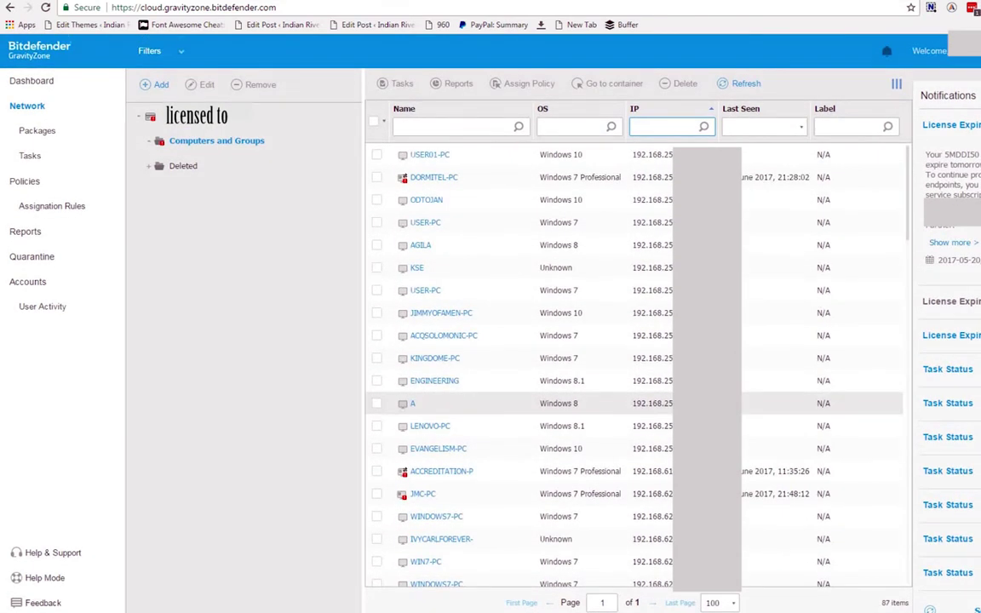
pyautogui.click(377, 177)
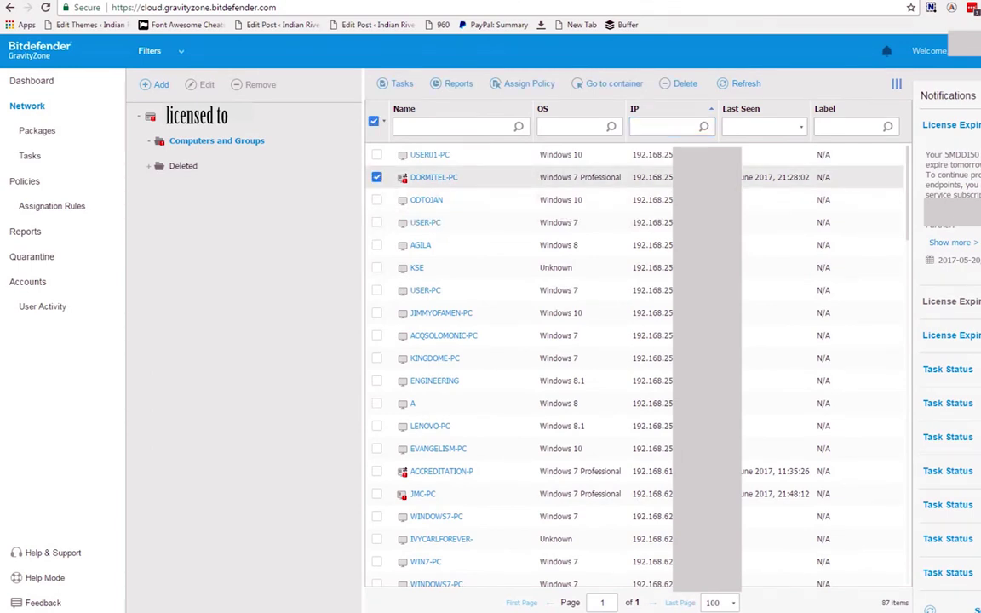
pyautogui.moveTo(403, 179)
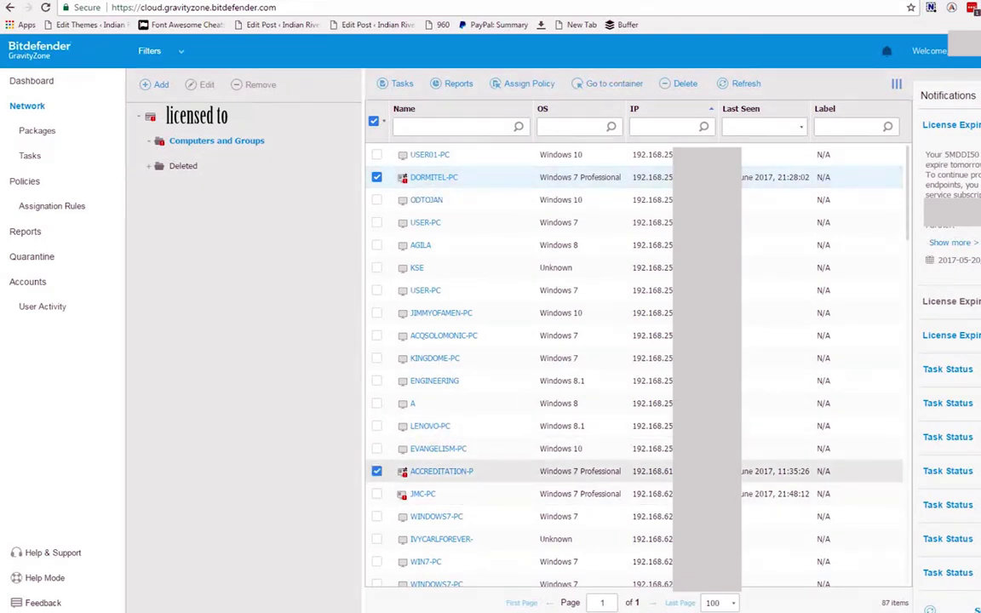
pyautogui.scroll(-9, 511, 468)
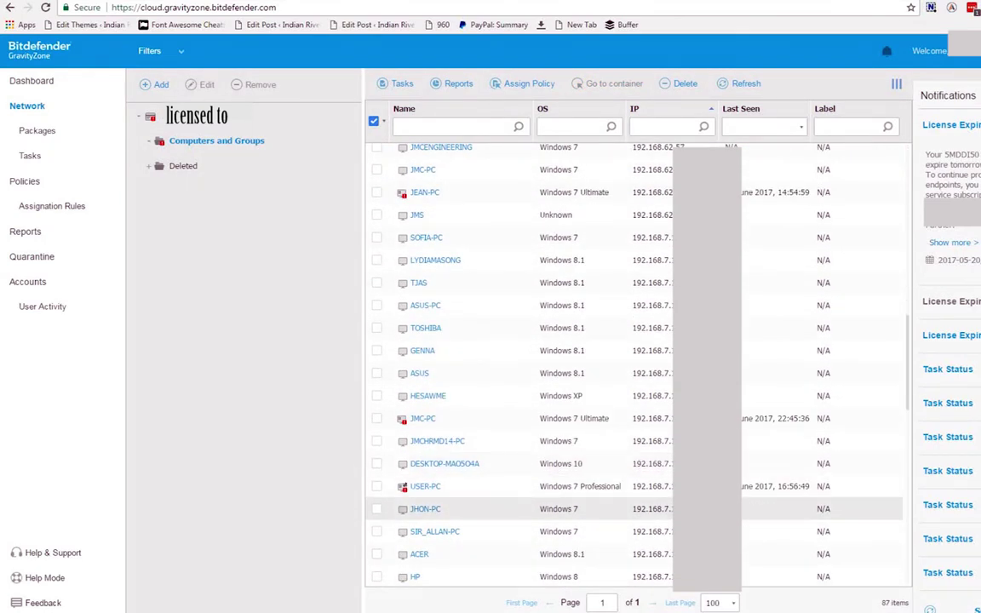
pyautogui.click(376, 486)
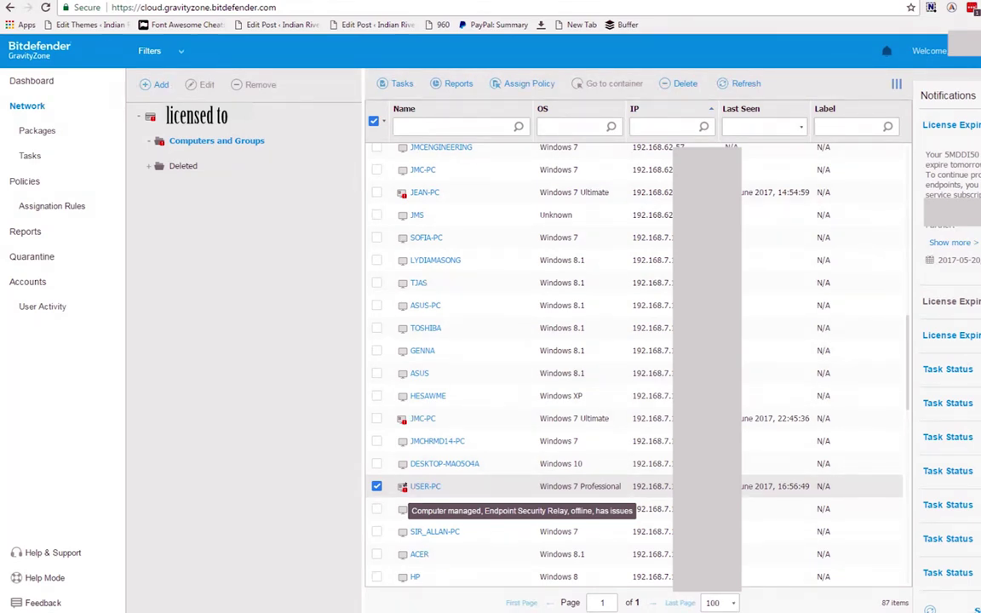
# Step: Untick DORMITEL-PC and ACCREDITATION-P, leaving the cursor in the IP filter box
pyautogui.scroll(10, 425, 503)
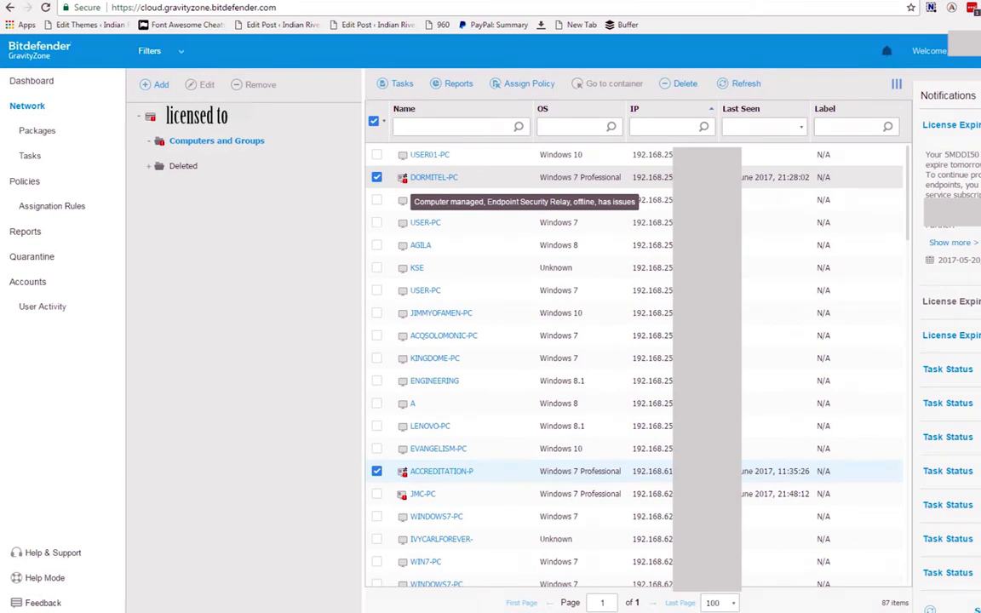
pyautogui.click(376, 177)
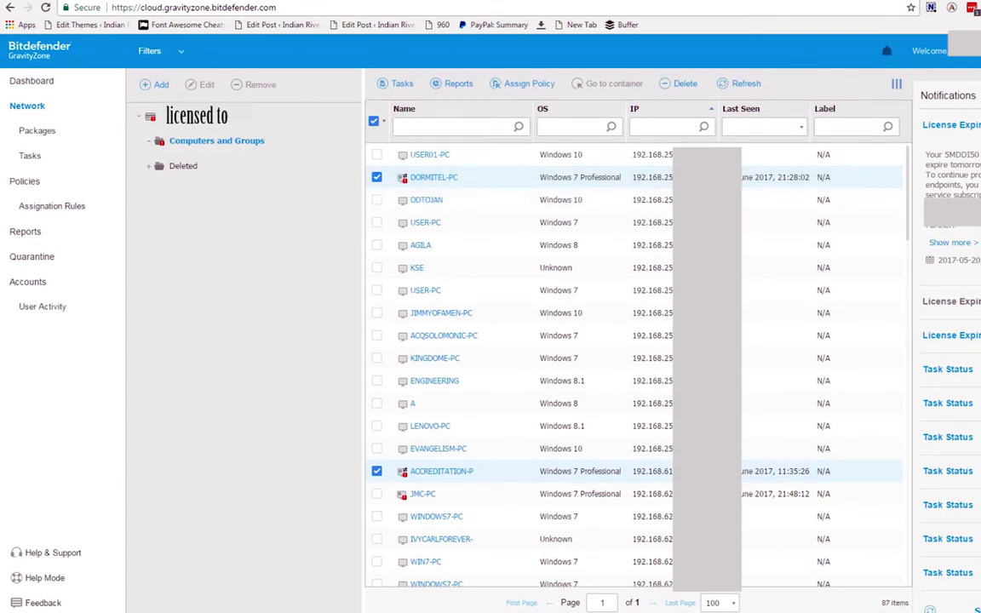
pyautogui.click(376, 471)
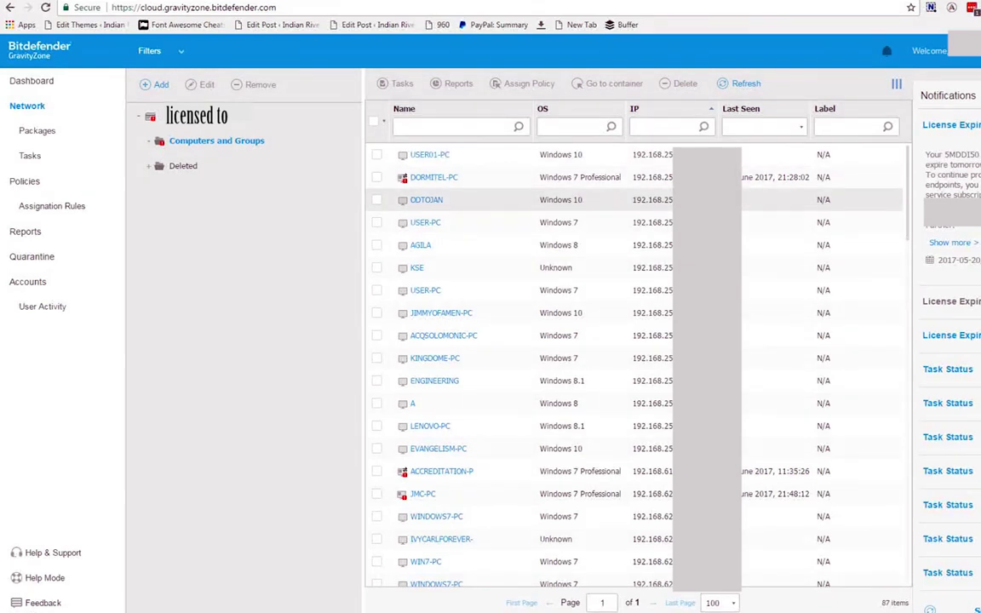
pyautogui.click(656, 126)
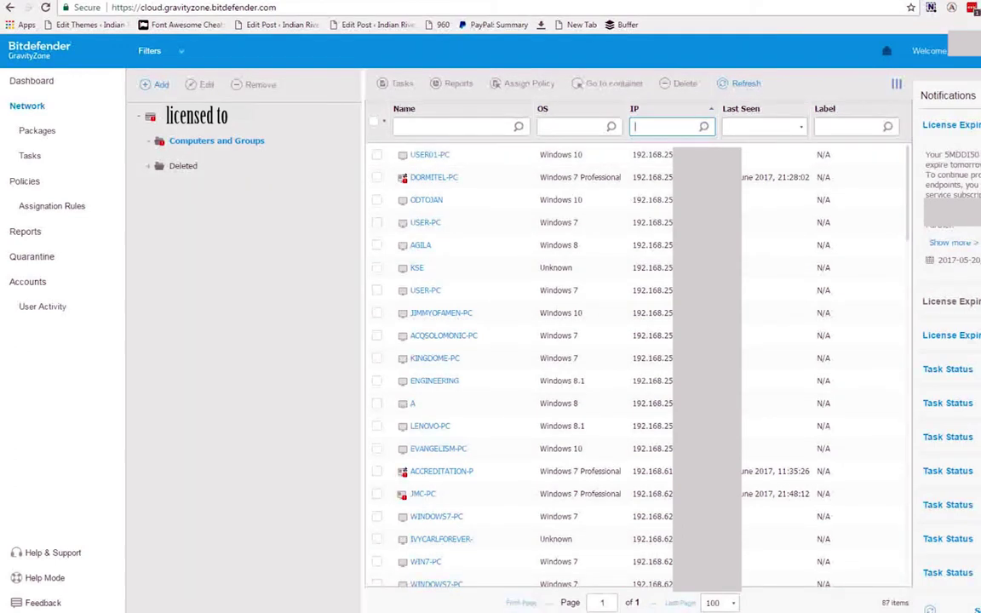
# Step: Enter 192.168.254 in the IP filter, correcting the mistyped digits along the way
pyautogui.write('245')
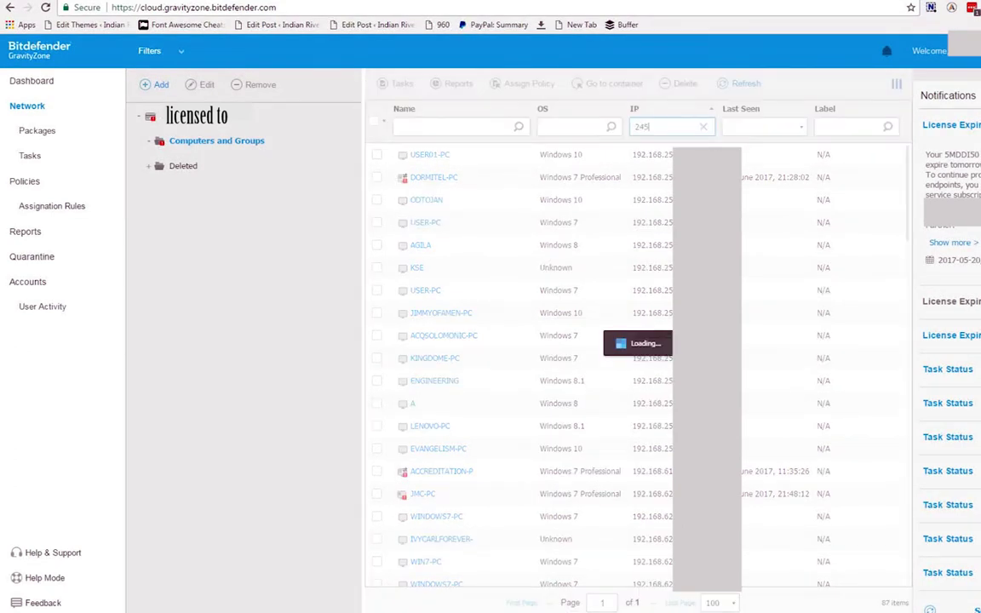
pyautogui.press('BackSpace')
pyautogui.press('BackSpace')
pyautogui.press('BackSpace')
pyautogui.write('192')
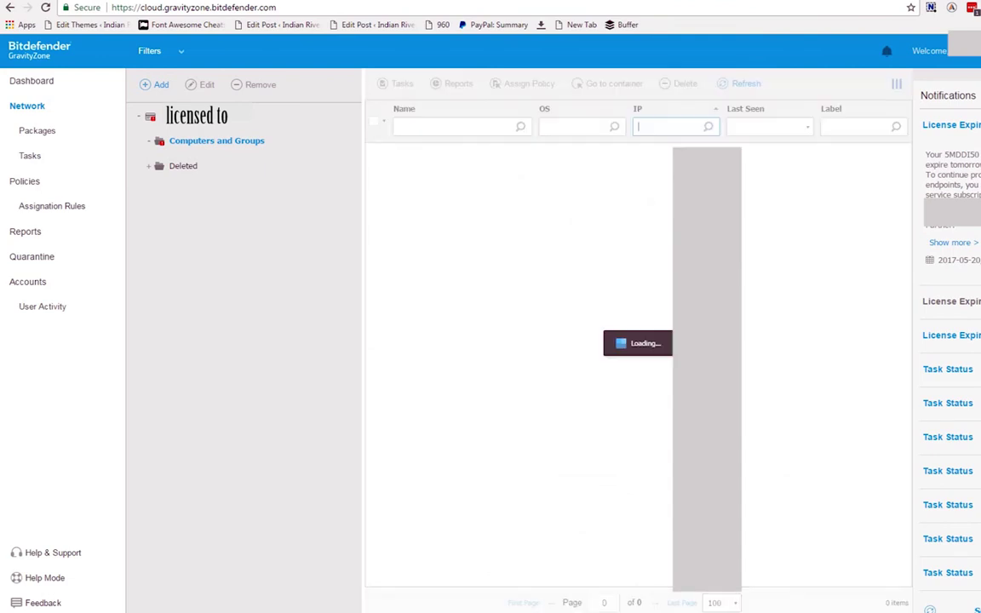
pyautogui.write('.3')
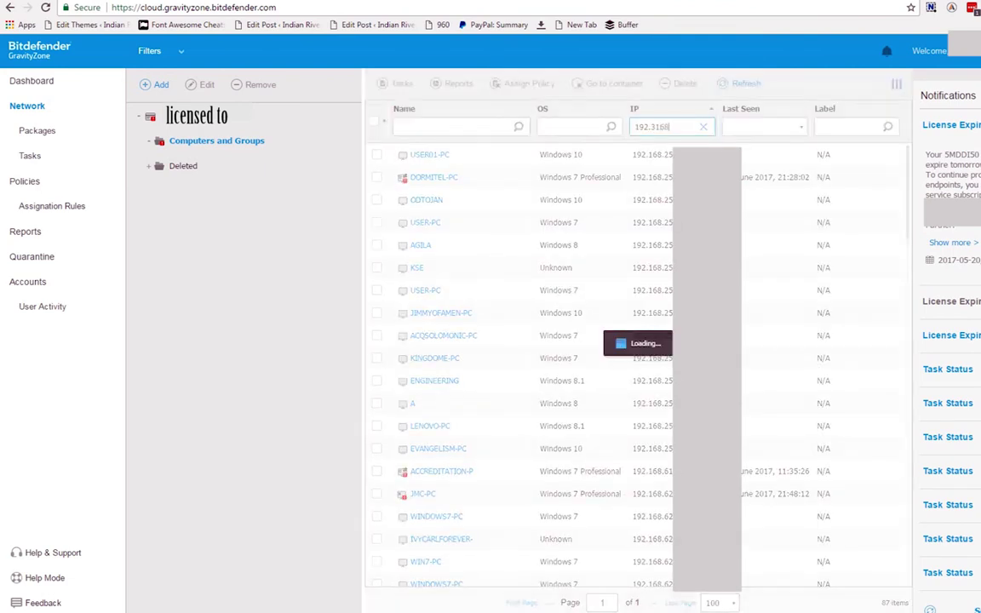
pyautogui.press('BackSpace')
pyautogui.write('1')
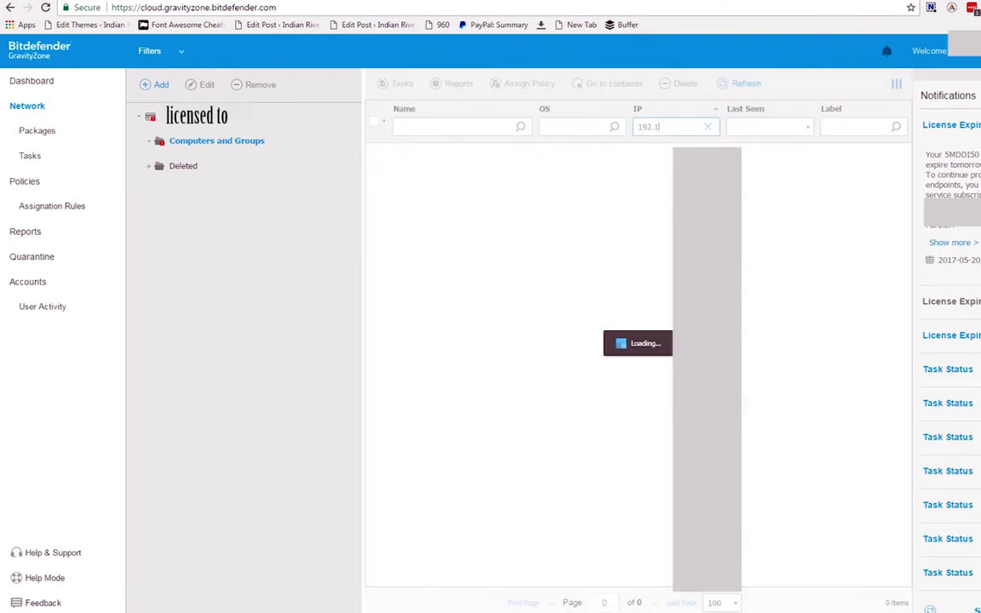
pyautogui.write('68')
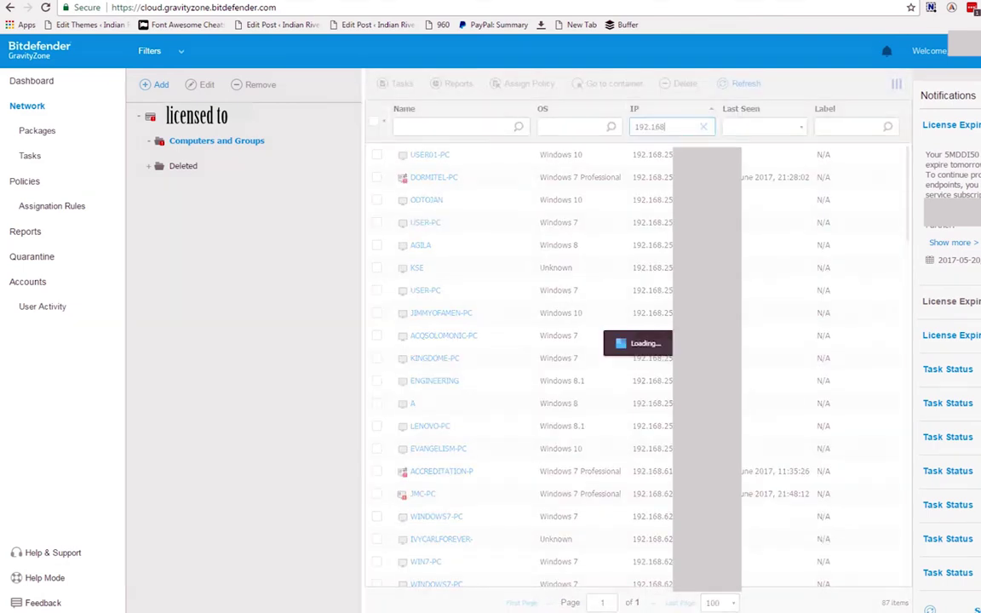
pyautogui.write('.254')
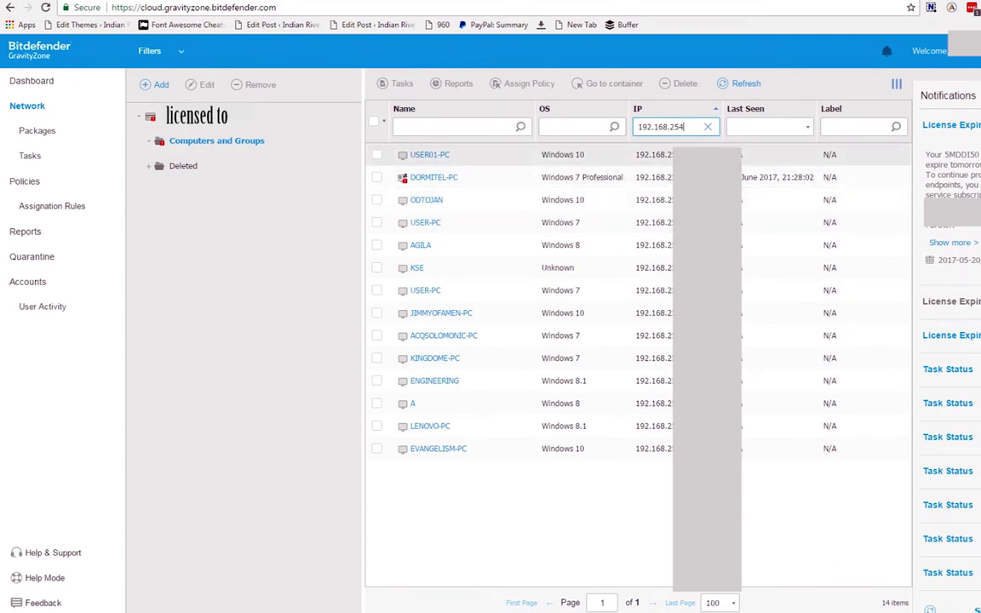
# Step: Tick USER01-PC and ODTOJAN, then clear the whole selection from the header checkbox
pyautogui.click(376, 155)
pyautogui.click(376, 199)
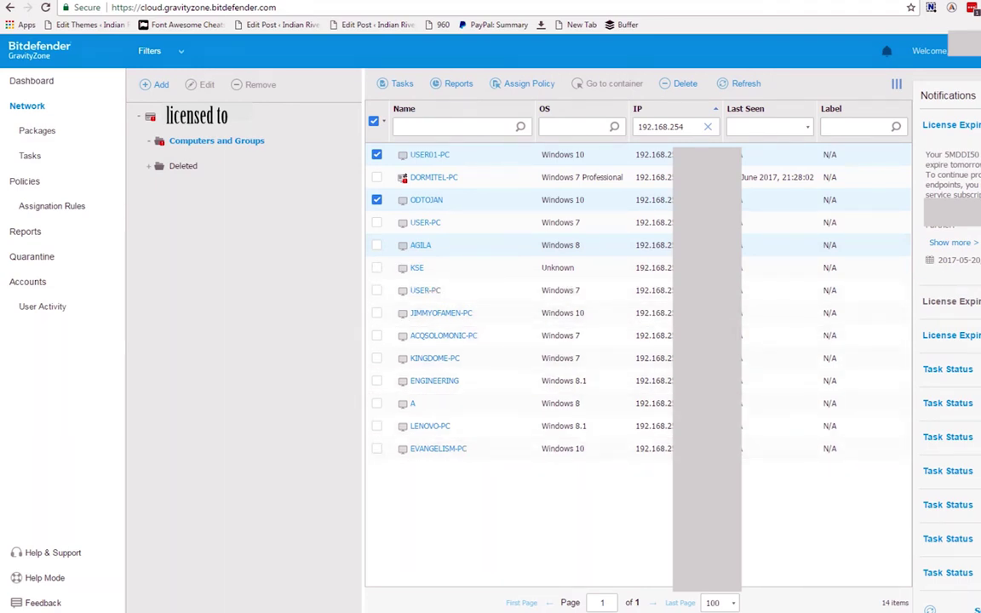
pyautogui.click(383, 121)
pyautogui.click(373, 121)
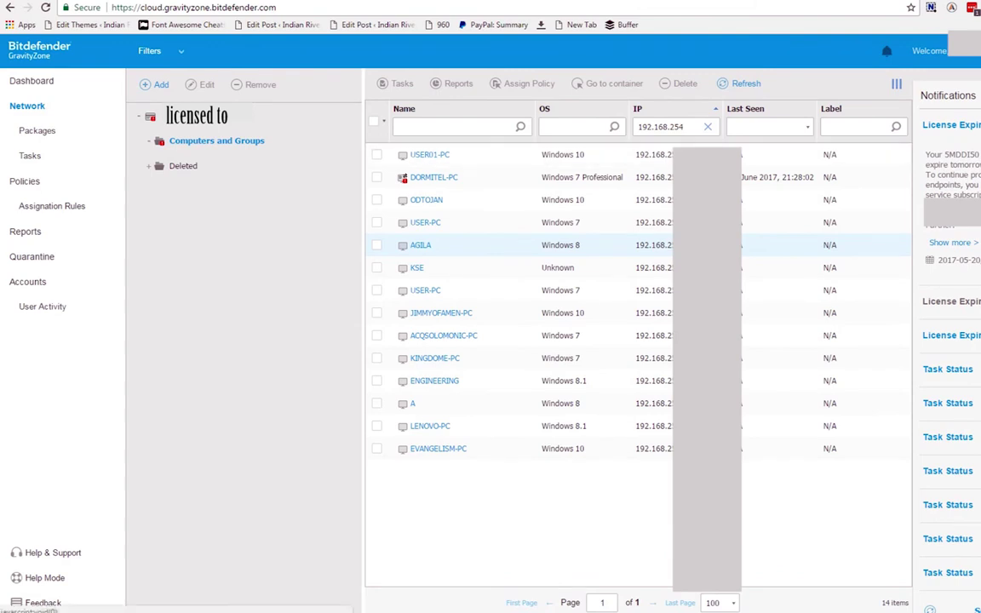
# Step: Select all filtered computers except USER01-PC, DORMITEL-PC, ODTOJAN and EVANGELISM-PC
pyautogui.click(372, 121)
pyautogui.click(377, 154)
pyautogui.click(377, 178)
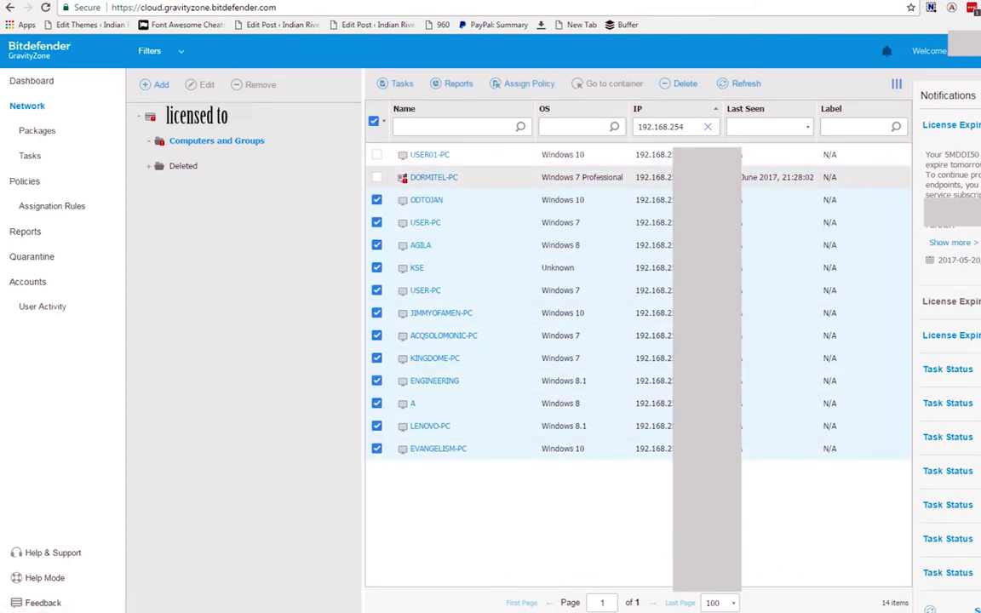
pyautogui.click(376, 200)
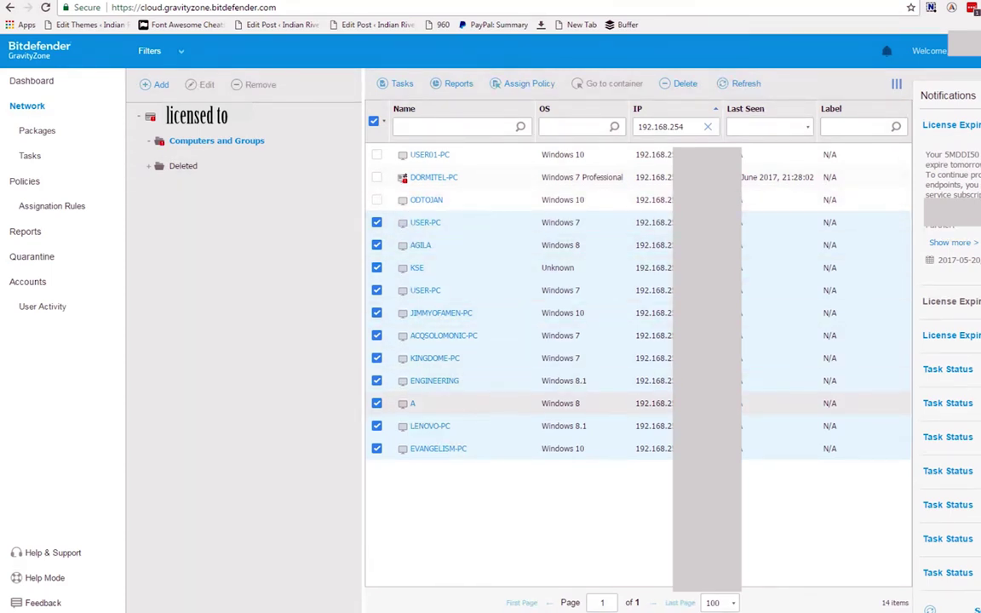
pyautogui.click(377, 449)
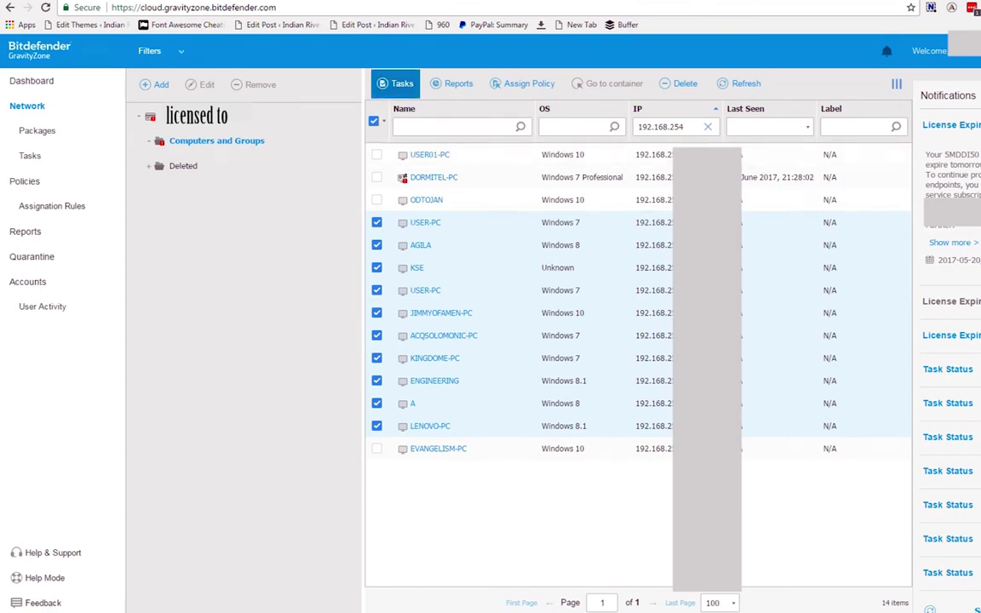
# Step: Show the Tasks menu offering Install for the checked computers, then go to Network > Tasks
pyautogui.click(396, 83)
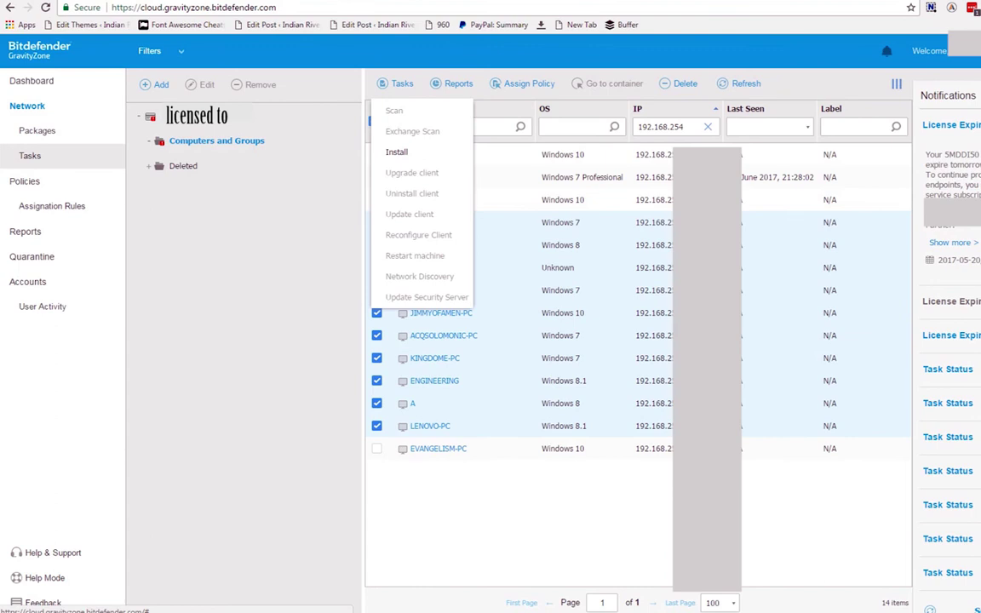
pyautogui.click(30, 155)
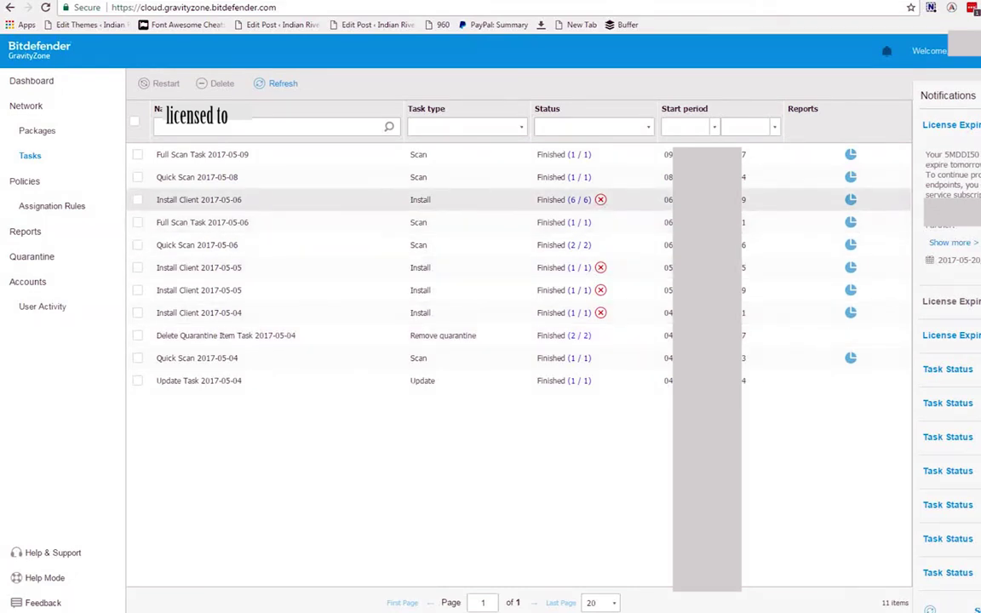
# Step: Tick the errored Install Client tasks from 2017-05-06, 2017-05-05 (both) and 2017-05-04
pyautogui.click(137, 199)
pyautogui.click(137, 267)
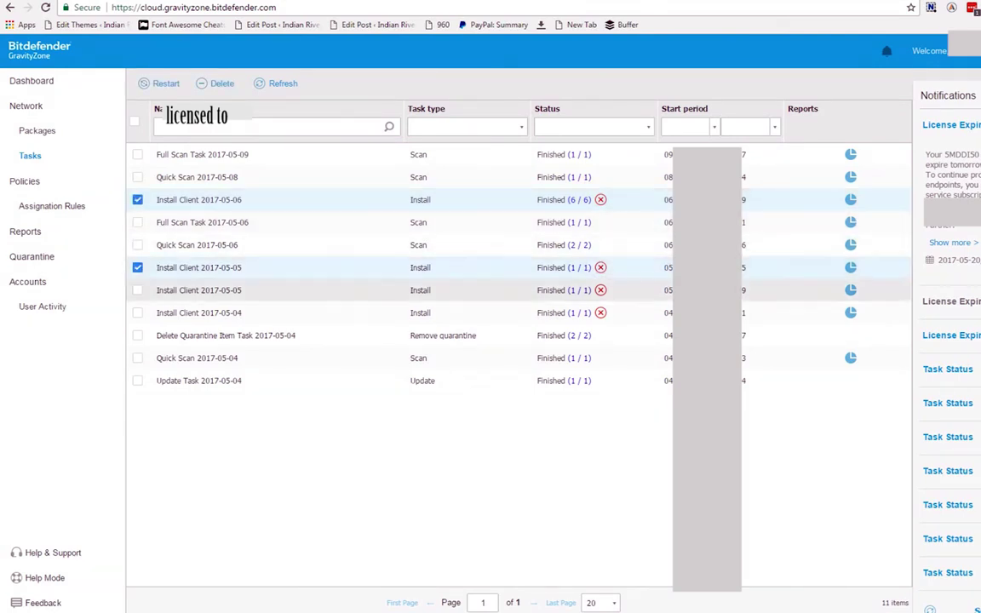
pyautogui.click(137, 289)
pyautogui.click(137, 313)
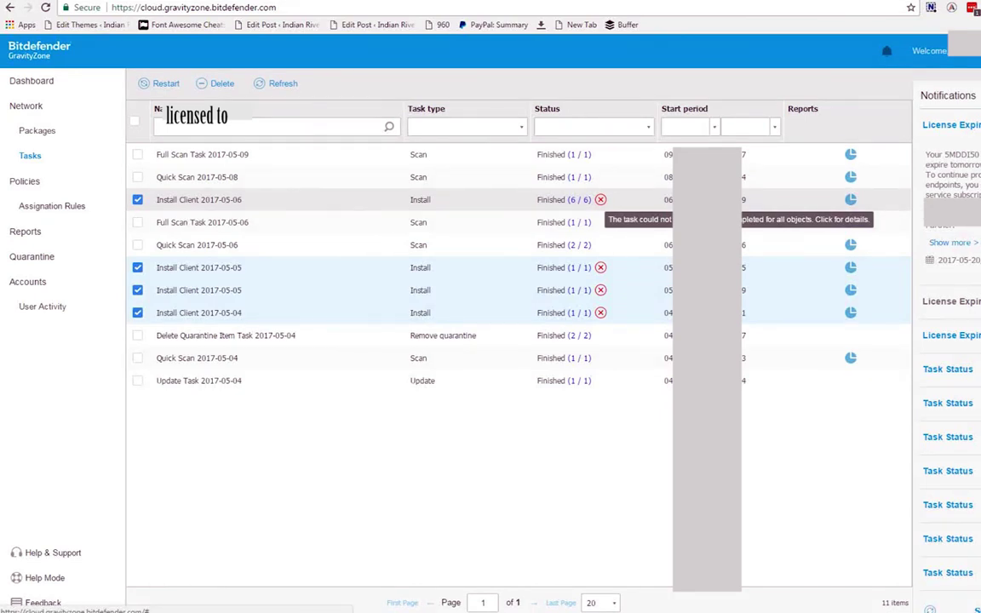
pyautogui.click(600, 199)
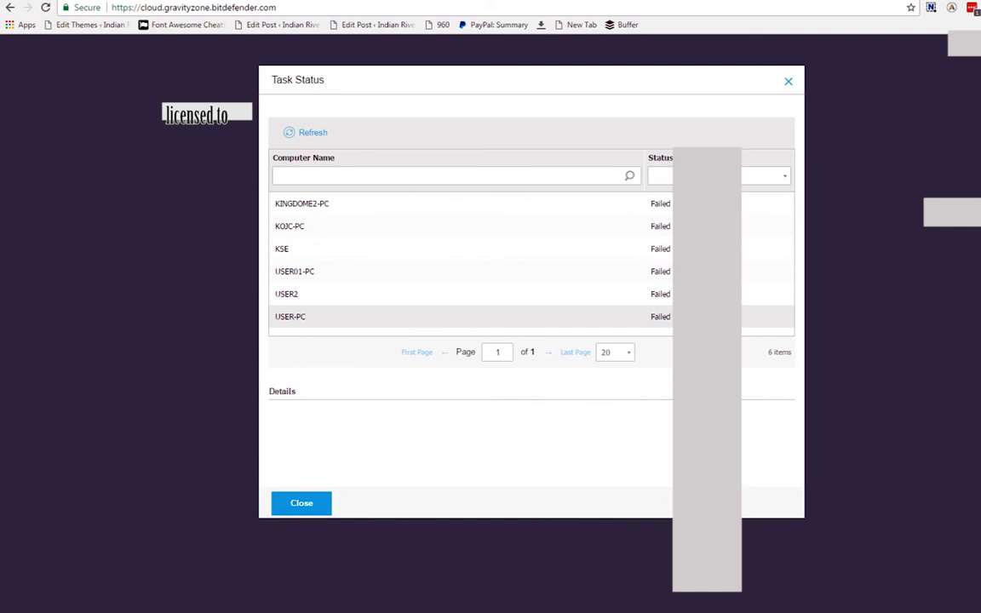
pyautogui.click(301, 502)
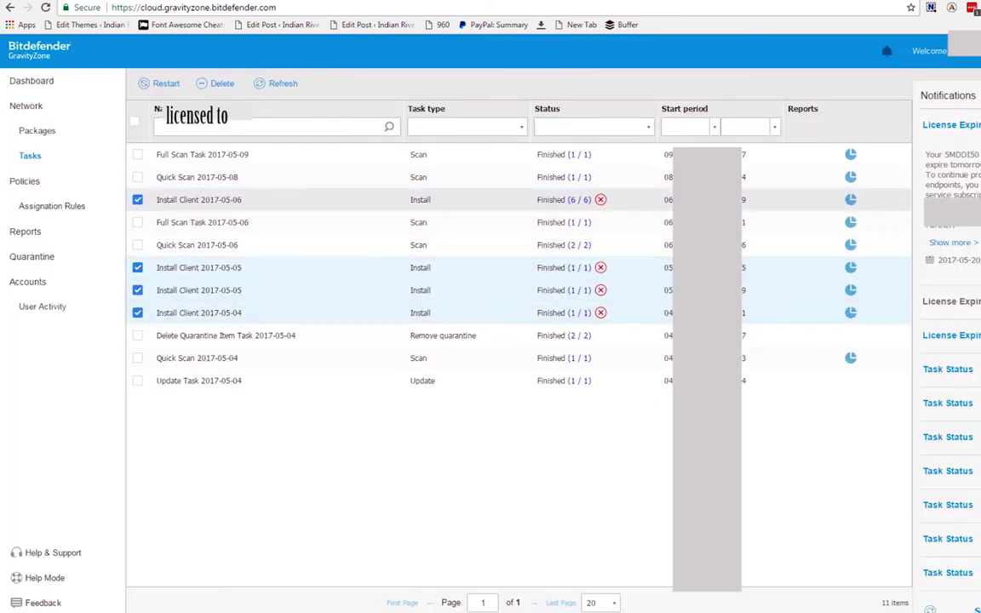